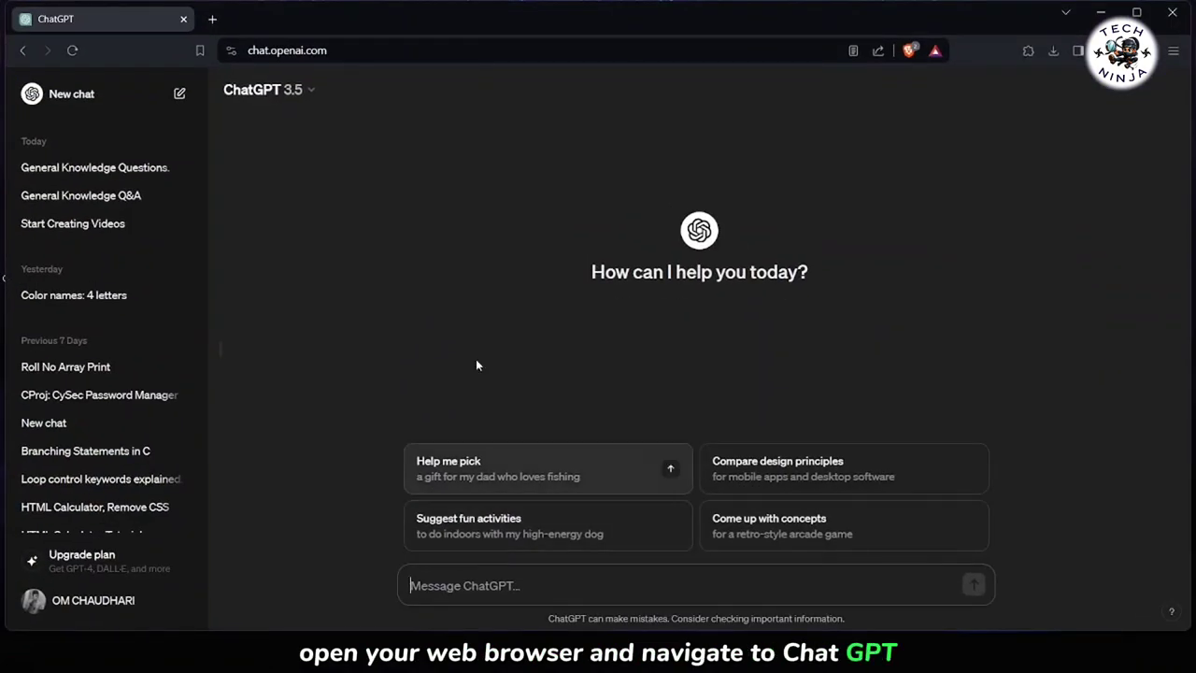
# Paste the 10-question general-knowledge quiz prompt into ChatGPT, send it, and review the returned table
pyautogui.write('i need 10 question releted to general knowledge in table format with 2 incoorect answer and one correct answer, mix the  answer between a,b,c i need this infomarion in yable format, use the following colums in order column 1 Question column 2 option a ,column 3 option b ,column 3 option c, column 4 correct answer')
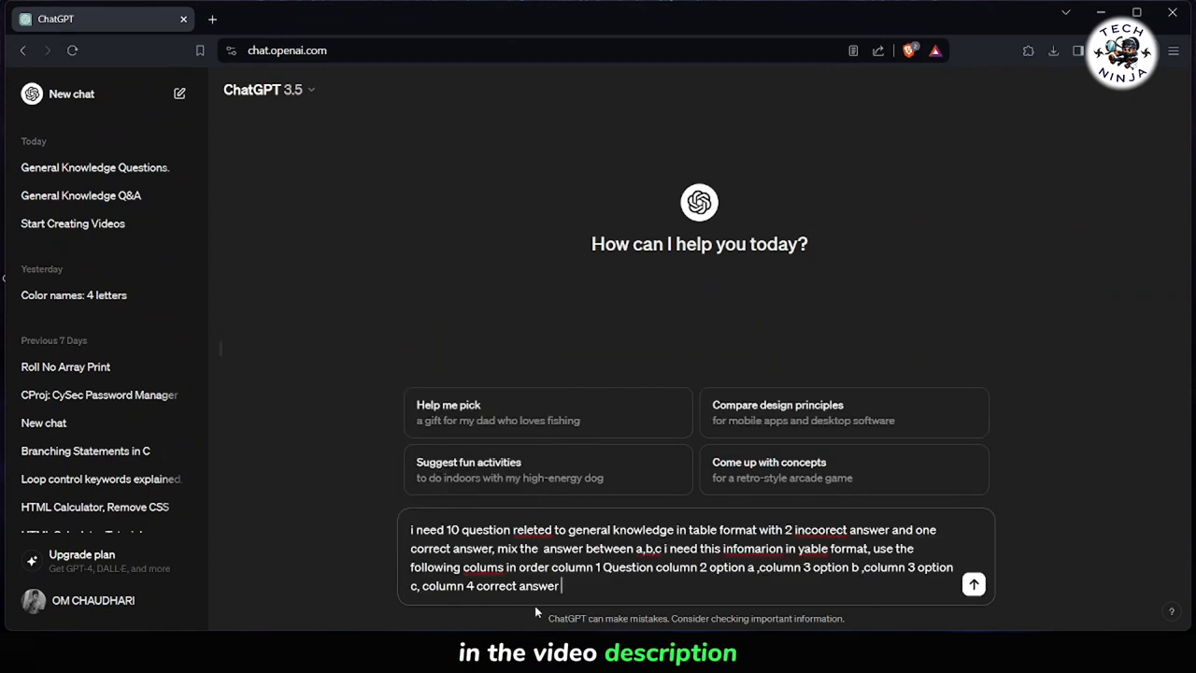
pyautogui.press('Return')
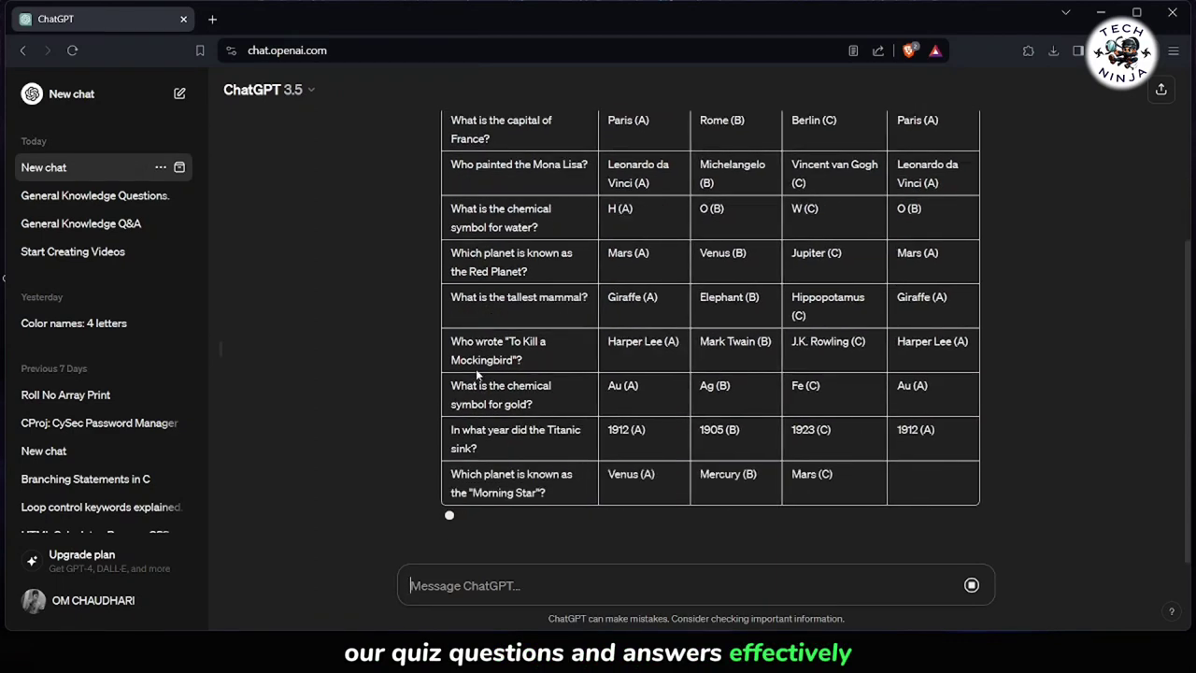
pyautogui.scroll(3, 398, 300)
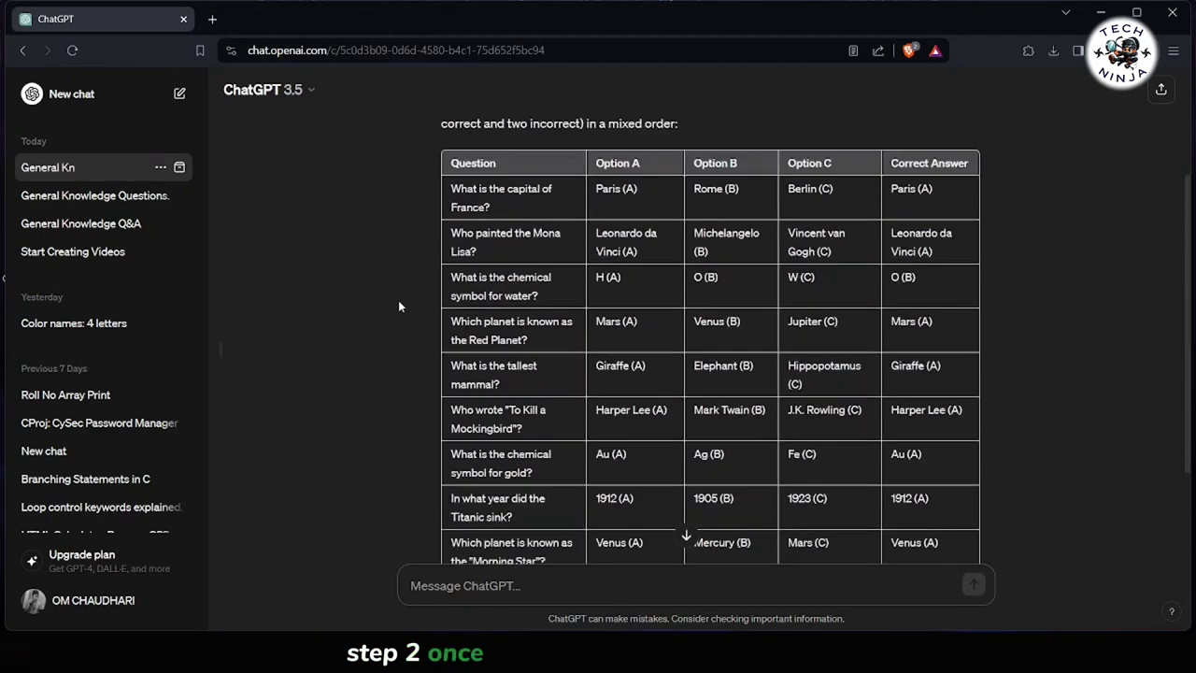
# Load the Canva website in a new browser tab
pyautogui.click(210, 20)
pyautogui.write('canva.com')
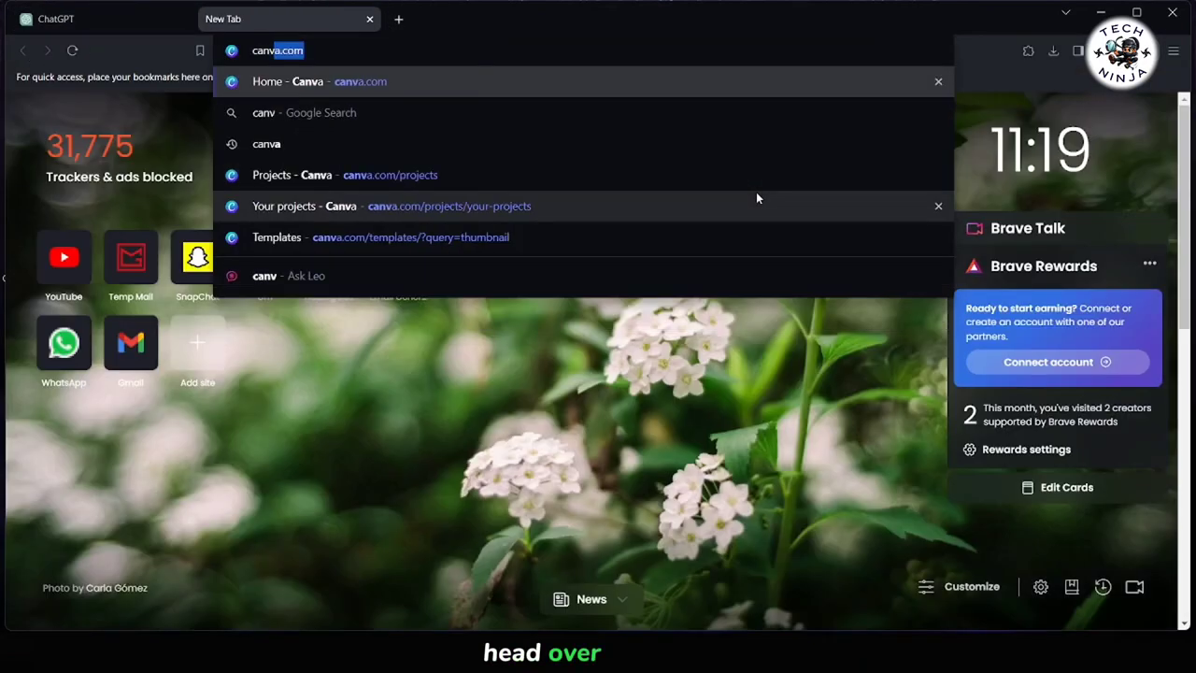
pyautogui.press('Return')
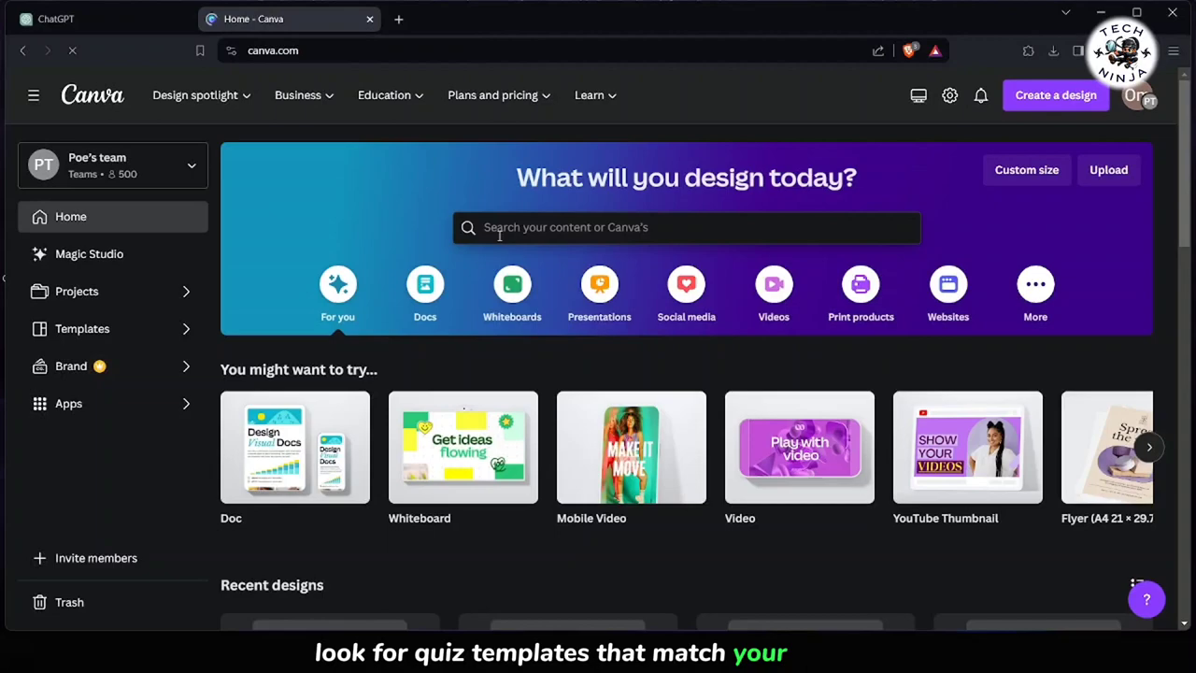
# Search Canva for 'quiz' templates and scroll through the results
pyautogui.click(499, 236)
pyautogui.write('quiz')
pyautogui.press('Return')
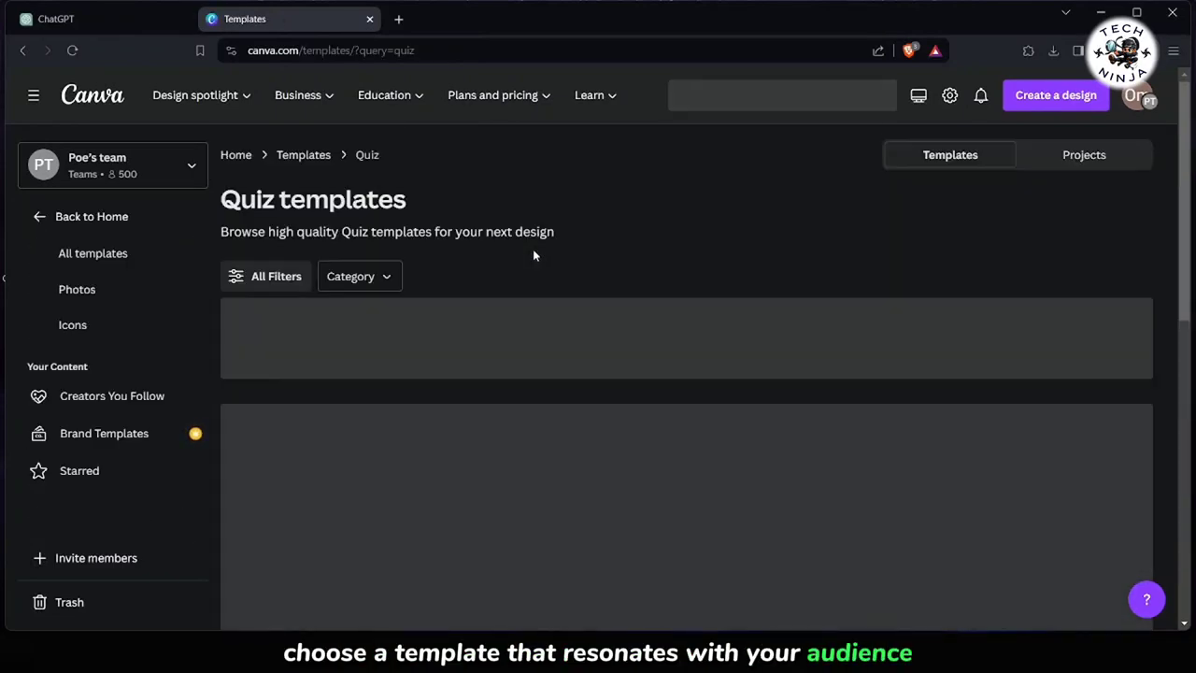
pyautogui.scroll(-5, 531, 250)
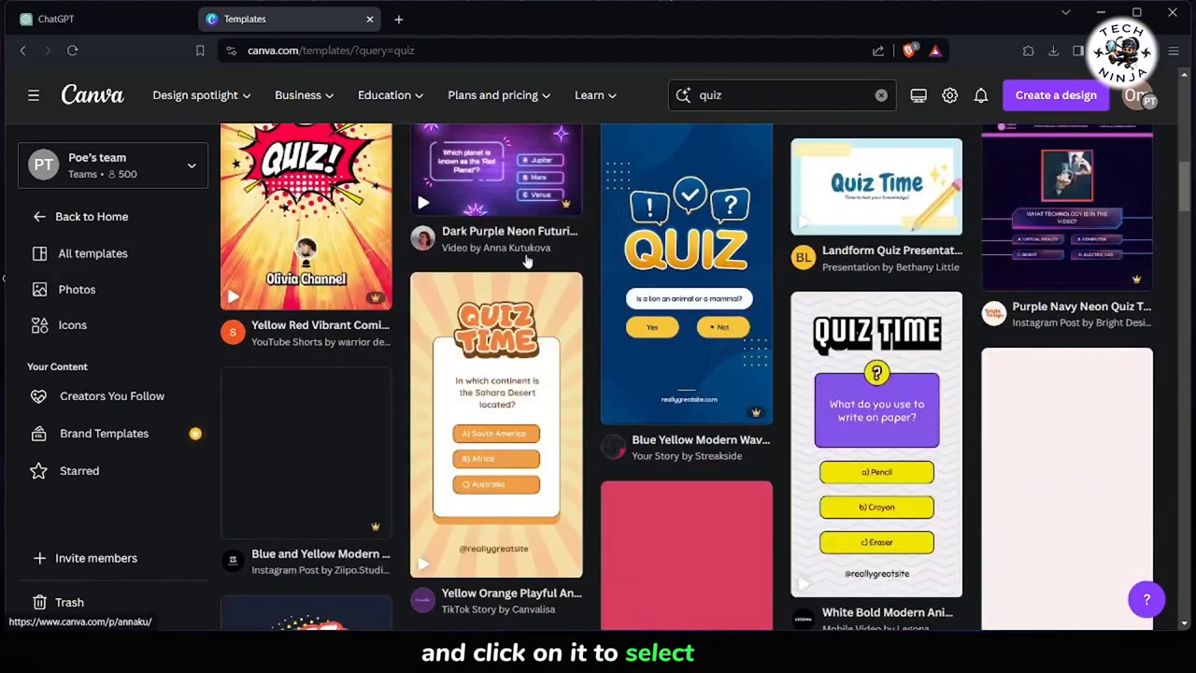
pyautogui.scroll(-15, 526, 261)
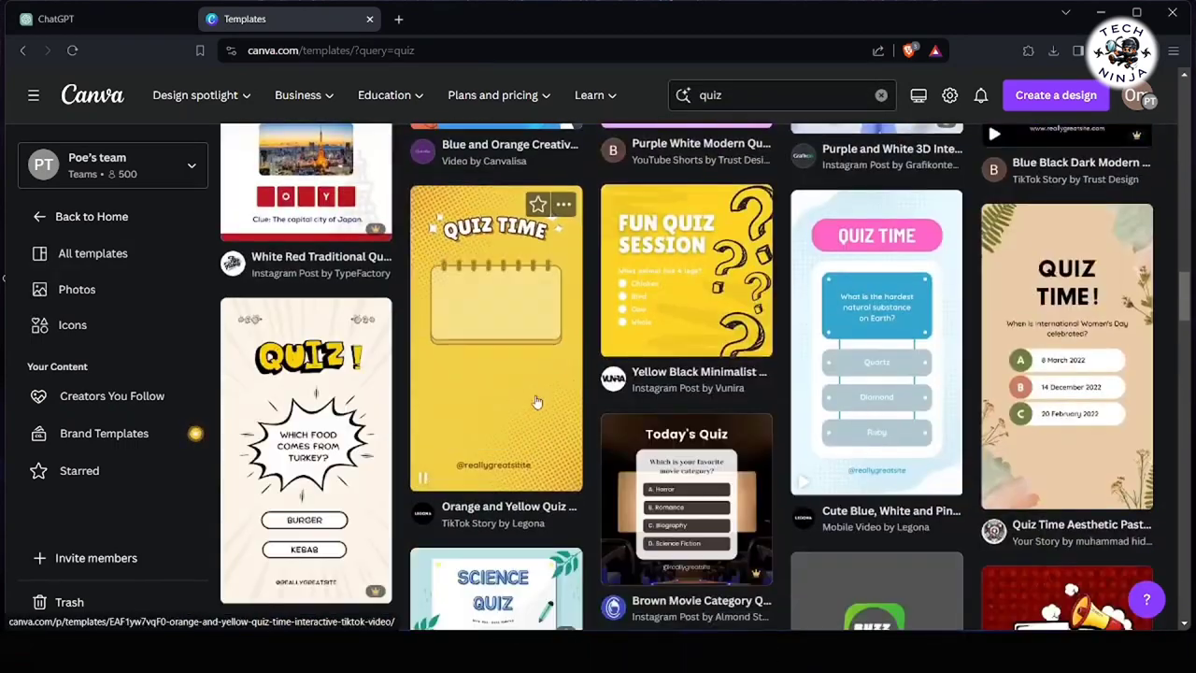
# Customise the Orange and Yellow Quiz Time TikTok template and delete its second page
pyautogui.click(537, 402)
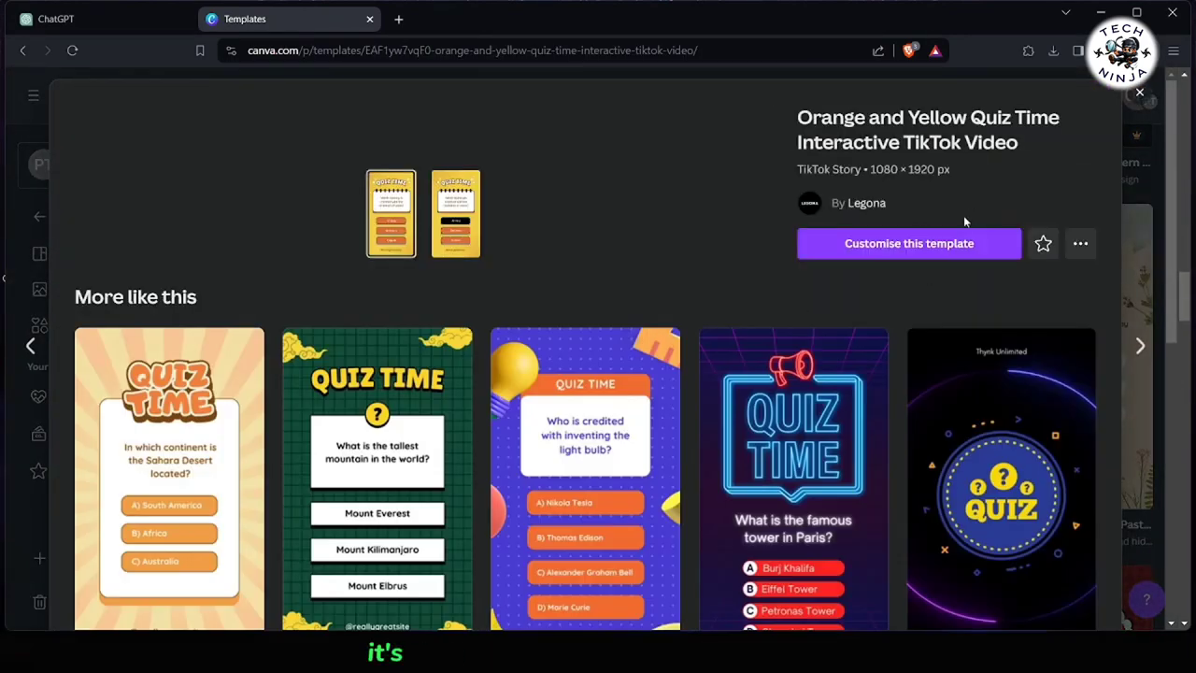
pyautogui.click(947, 244)
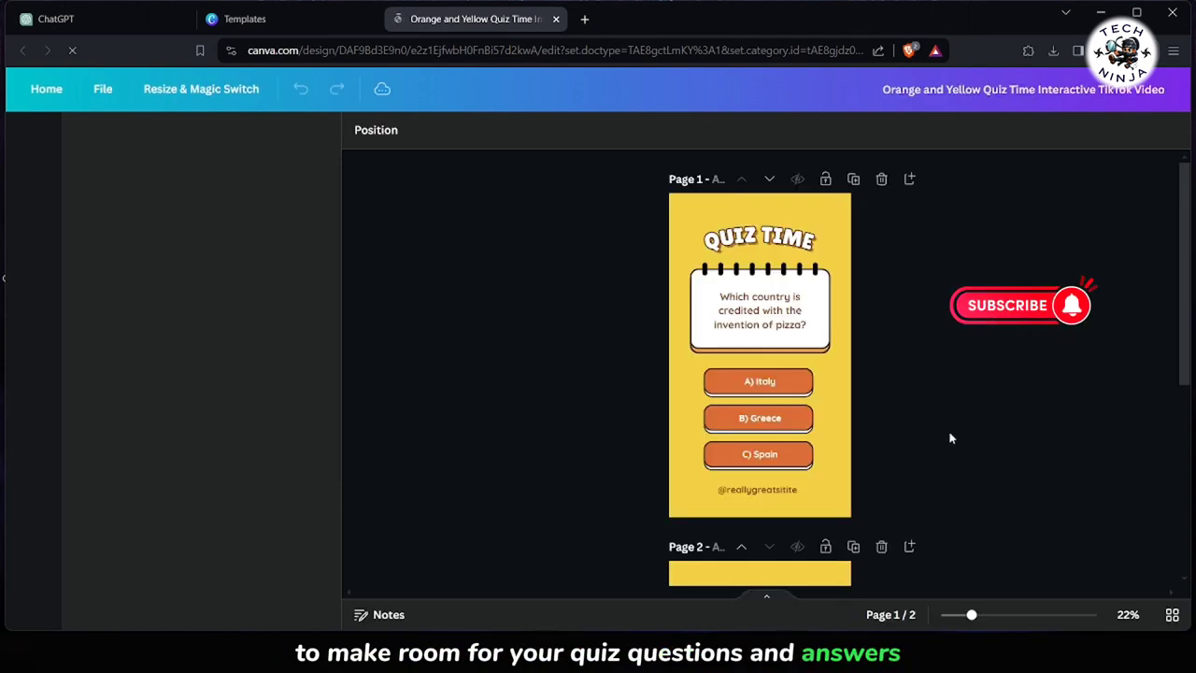
pyautogui.scroll(-3, 929, 459)
pyautogui.scroll(-1, 930, 449)
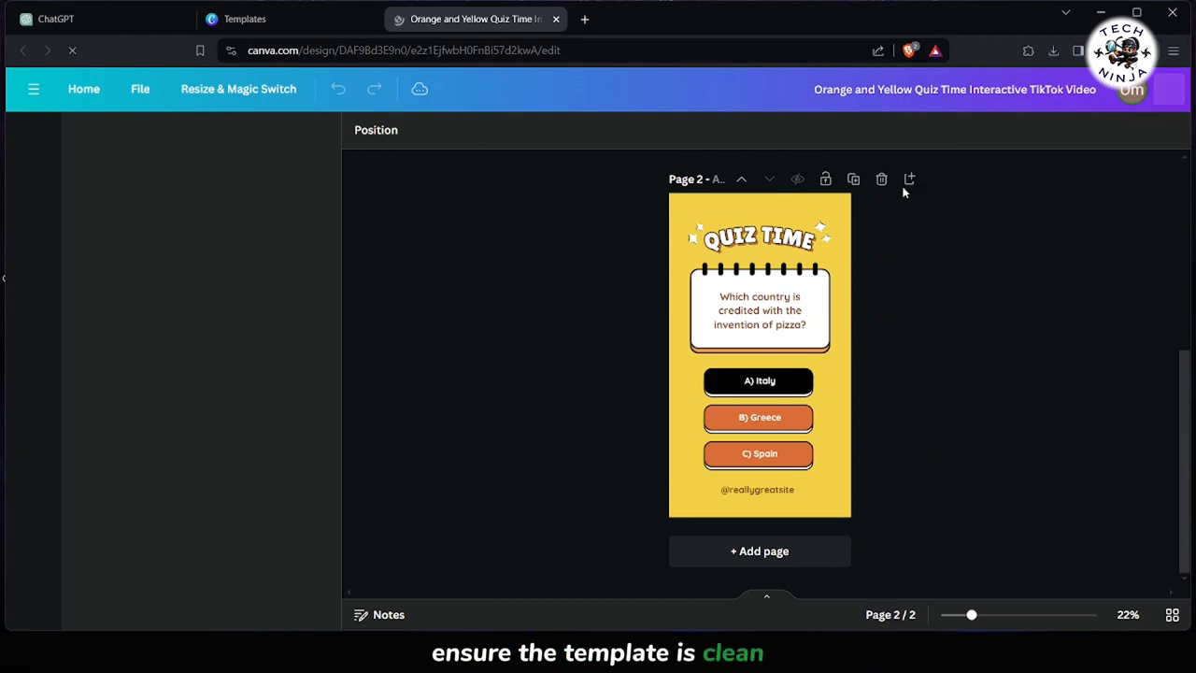
pyautogui.click(876, 183)
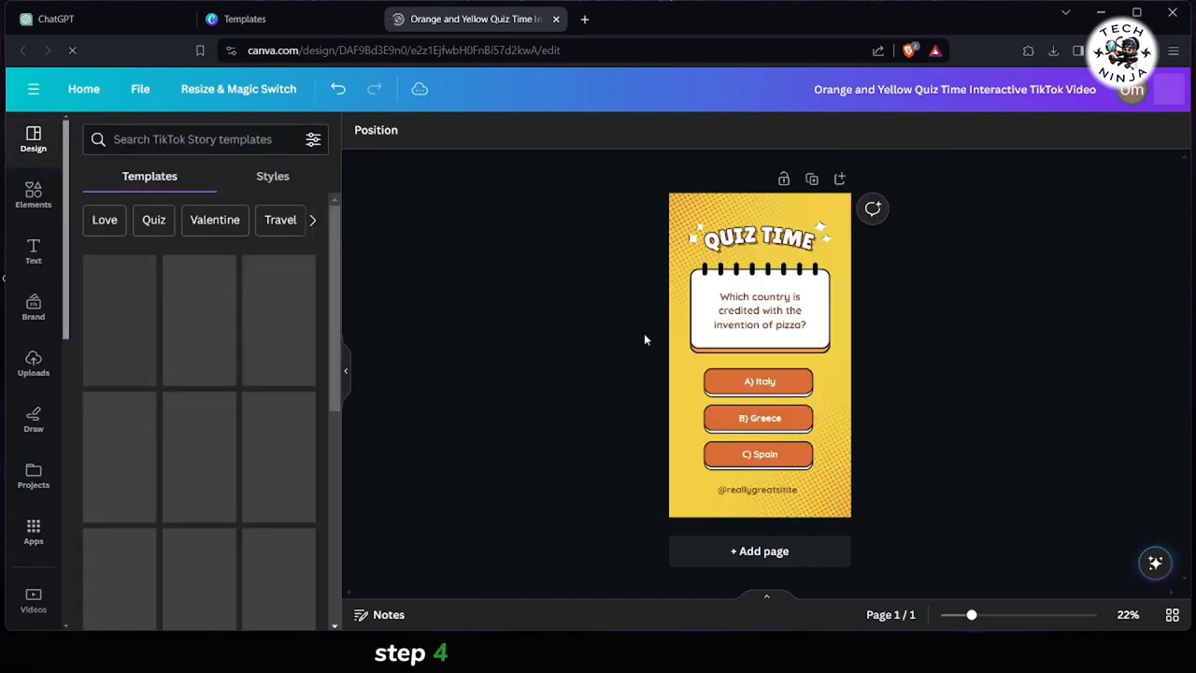
# Find the Bulk create app by searching the Apps panel for 'bulk'
pyautogui.click(53, 547)
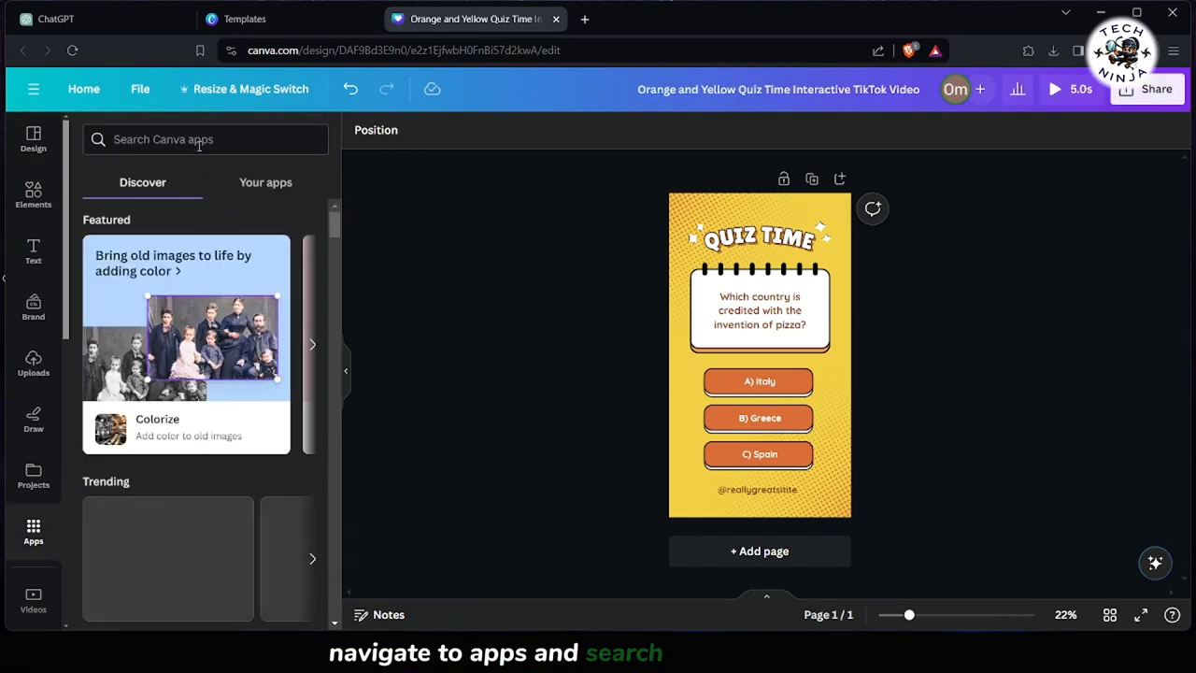
pyautogui.click(199, 140)
pyautogui.write('bulk')
pyautogui.press('Return')
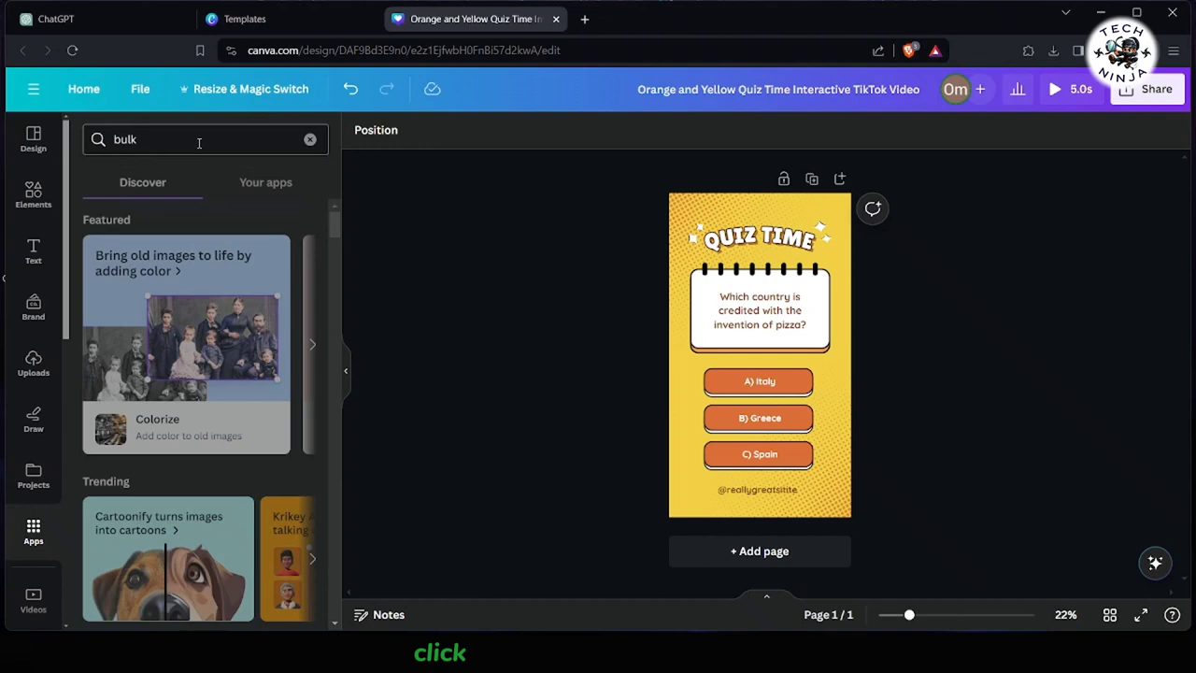
pyautogui.click(106, 201)
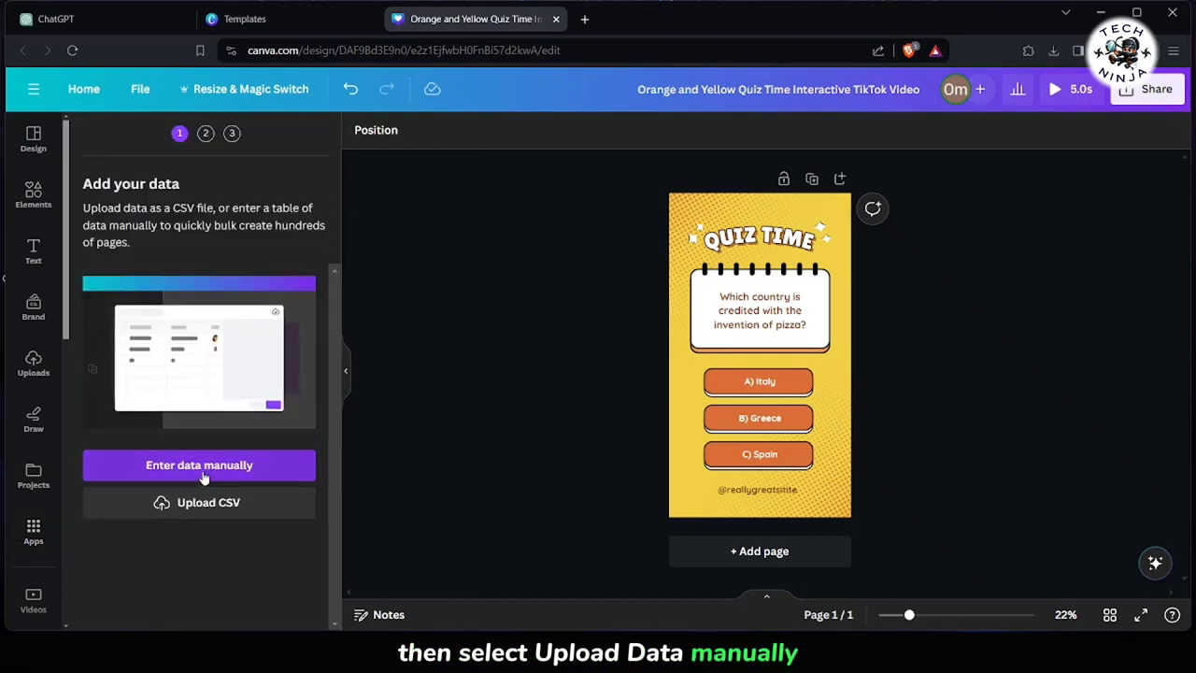
# Enter bulk data manually by bringing in the ChatGPT quiz table and confirming it
pyautogui.click(203, 472)
pyautogui.click(130, 20)
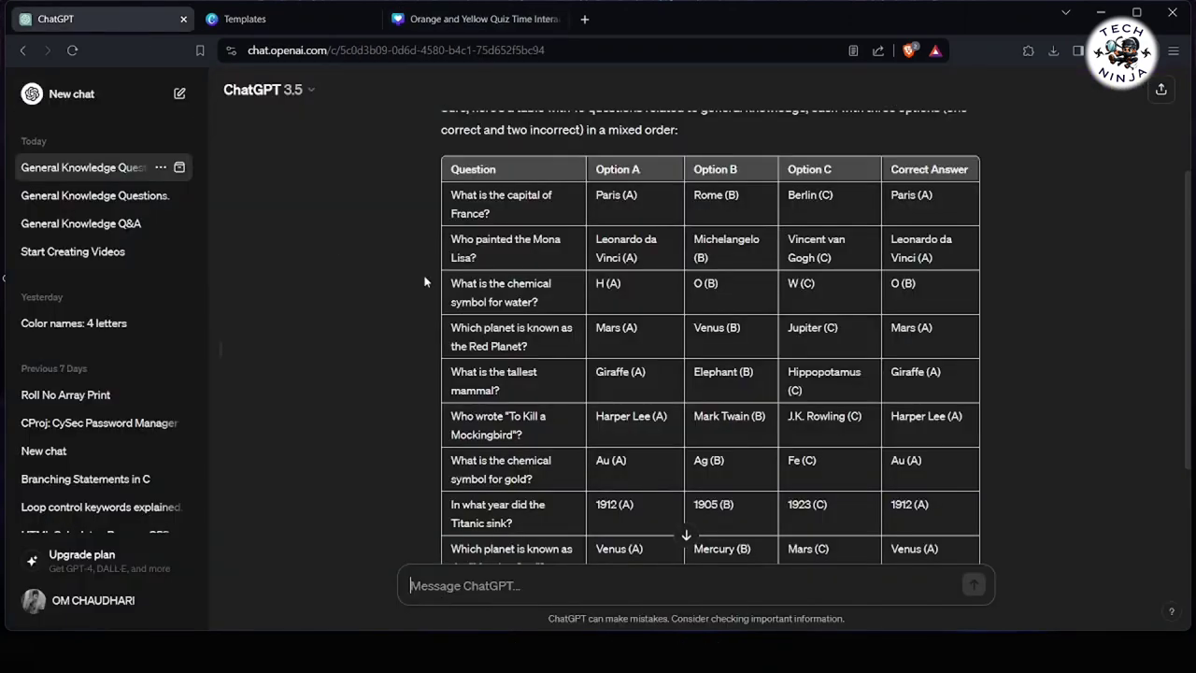
pyautogui.moveTo(465, 186); pyautogui.dragTo(962, 455)
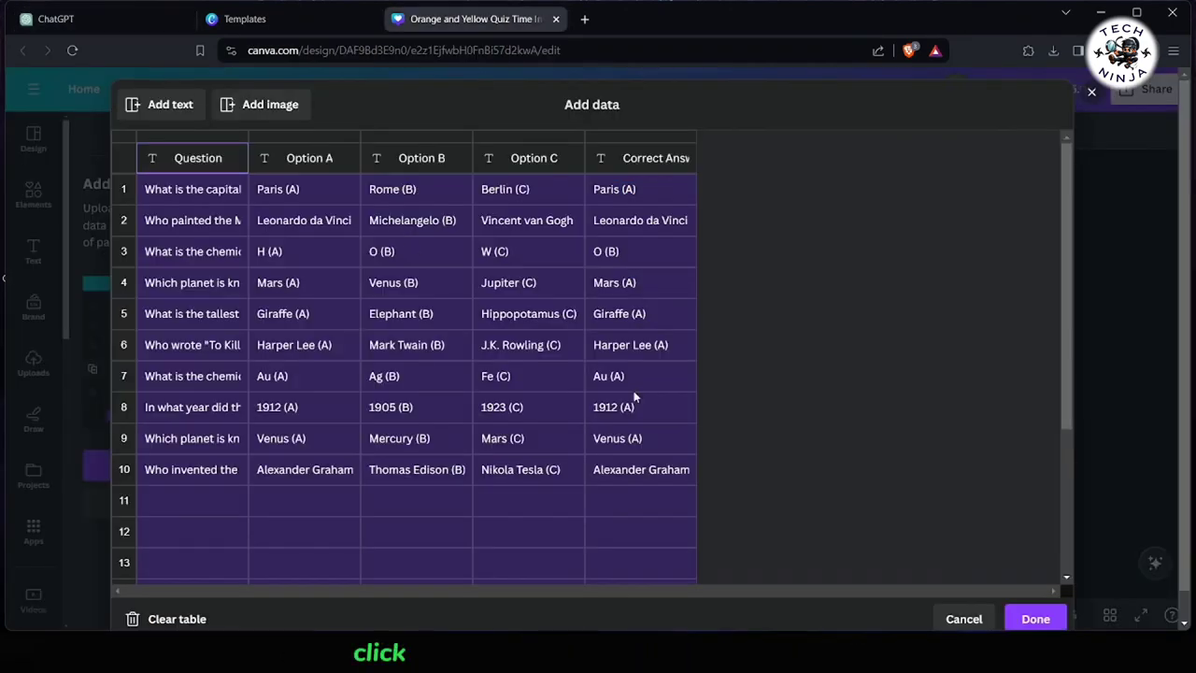
pyautogui.click(1036, 620)
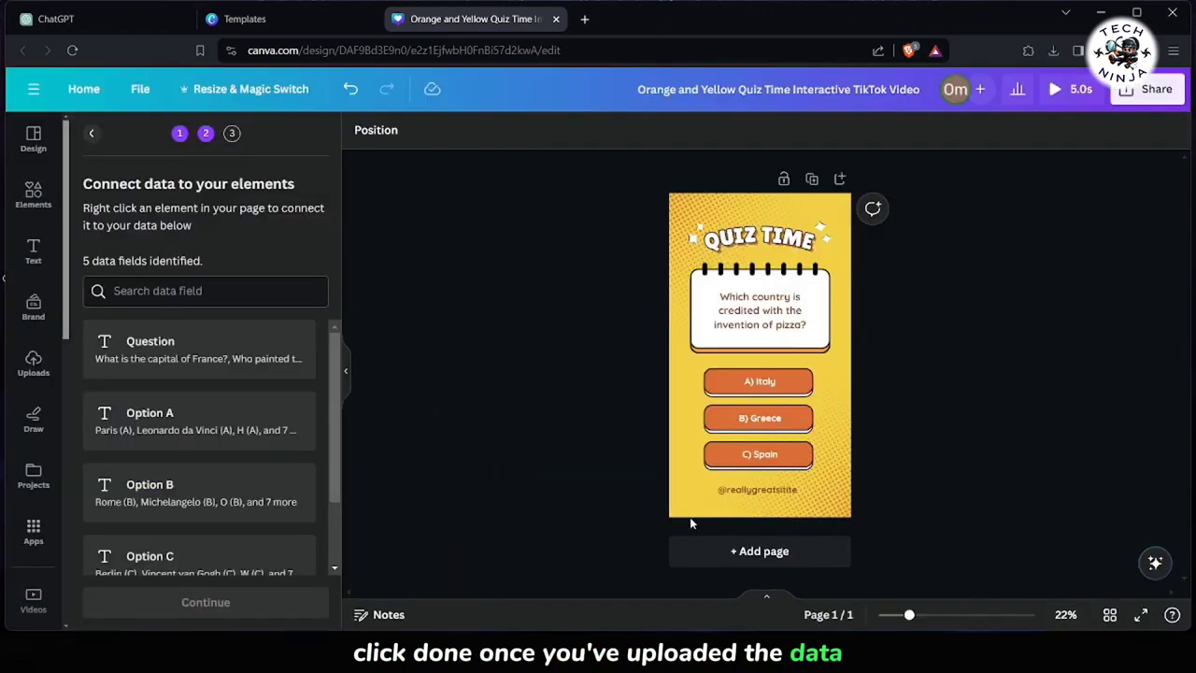
# Connect the question text to the Question field and the first answer to Option A
pyautogui.click(775, 317)
pyautogui.rightClick(775, 317)
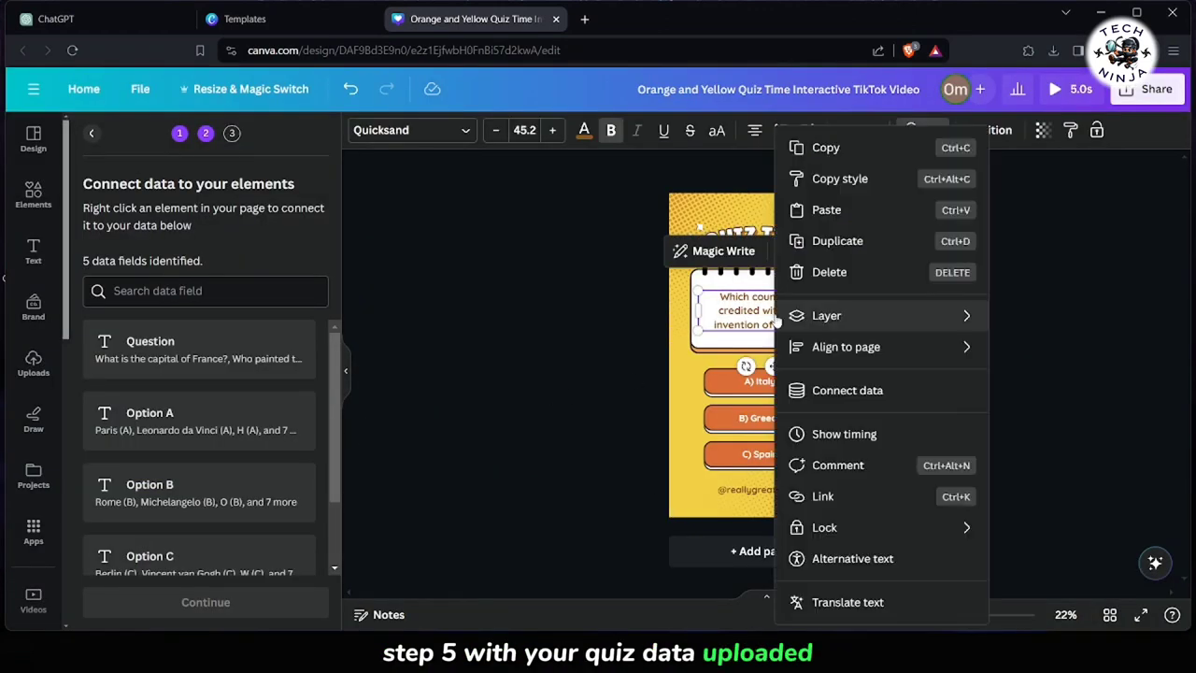
pyautogui.click(850, 389)
pyautogui.click(847, 414)
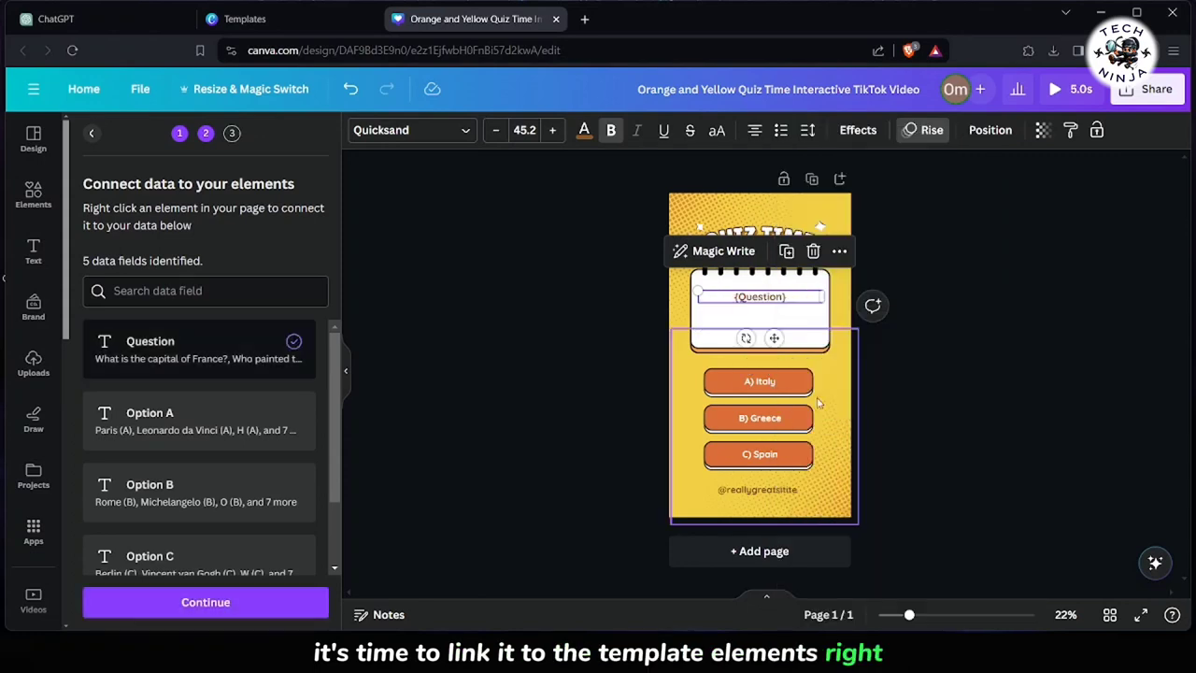
pyautogui.click(775, 381)
pyautogui.rightClick(783, 383)
pyautogui.click(836, 395)
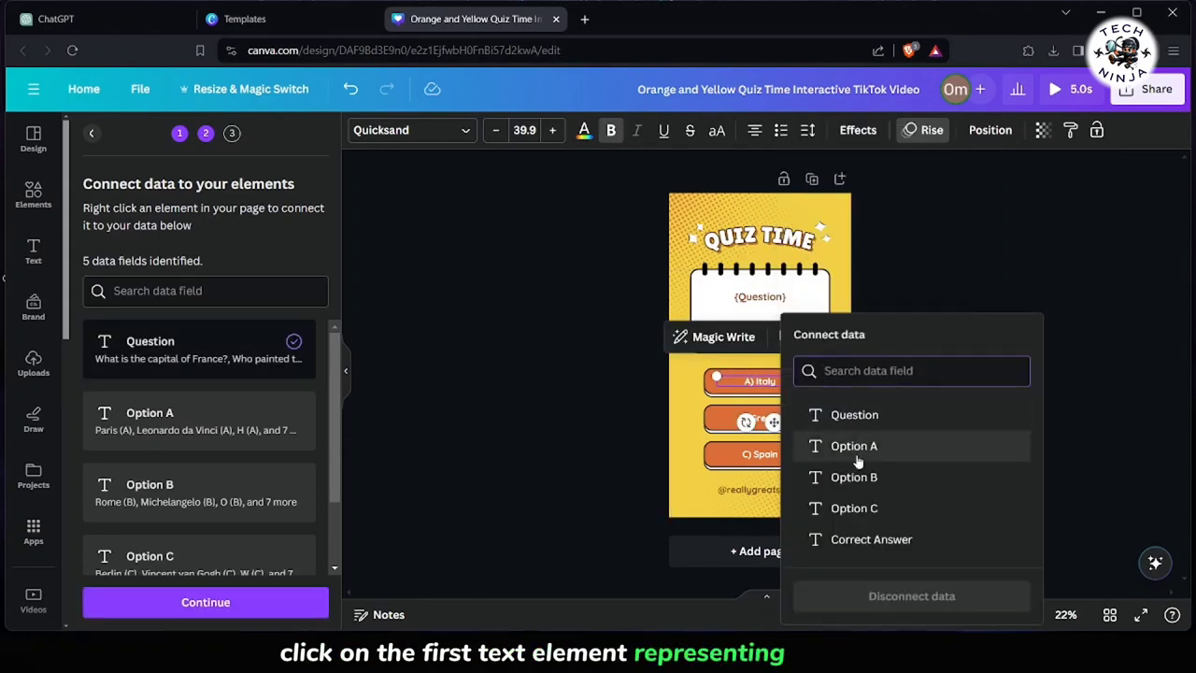
pyautogui.click(845, 443)
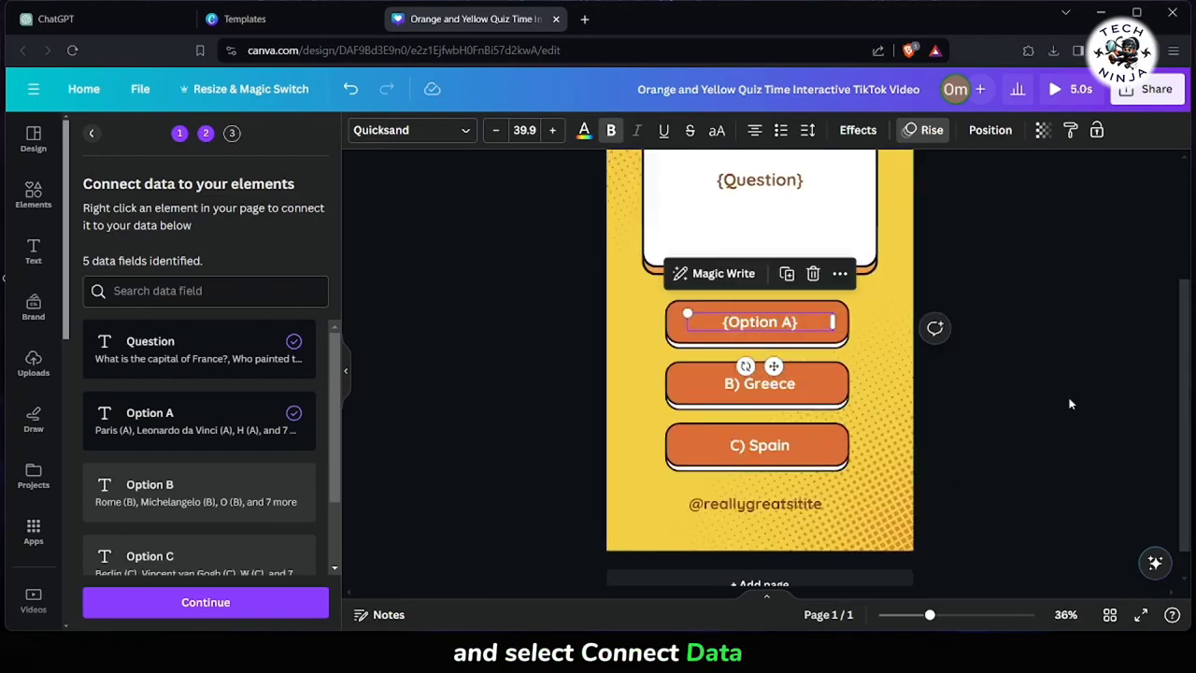
pyautogui.click(738, 383)
pyautogui.rightClick(740, 383)
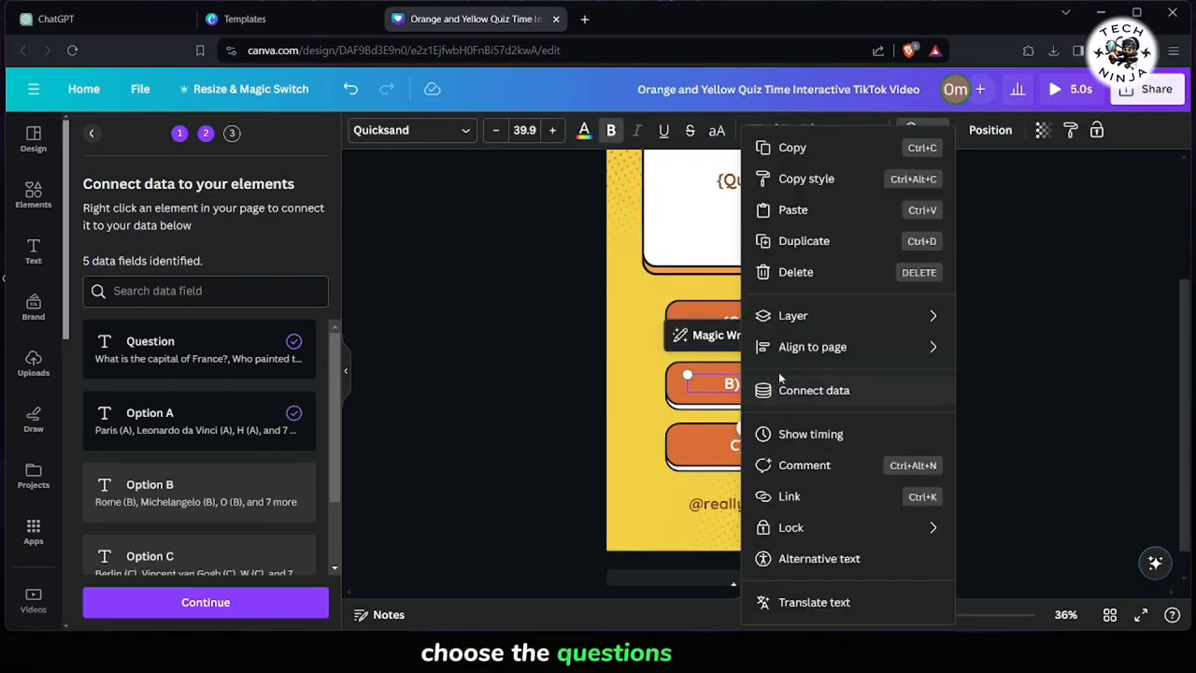
pyautogui.click(822, 393)
pyautogui.click(835, 477)
pyautogui.click(772, 450)
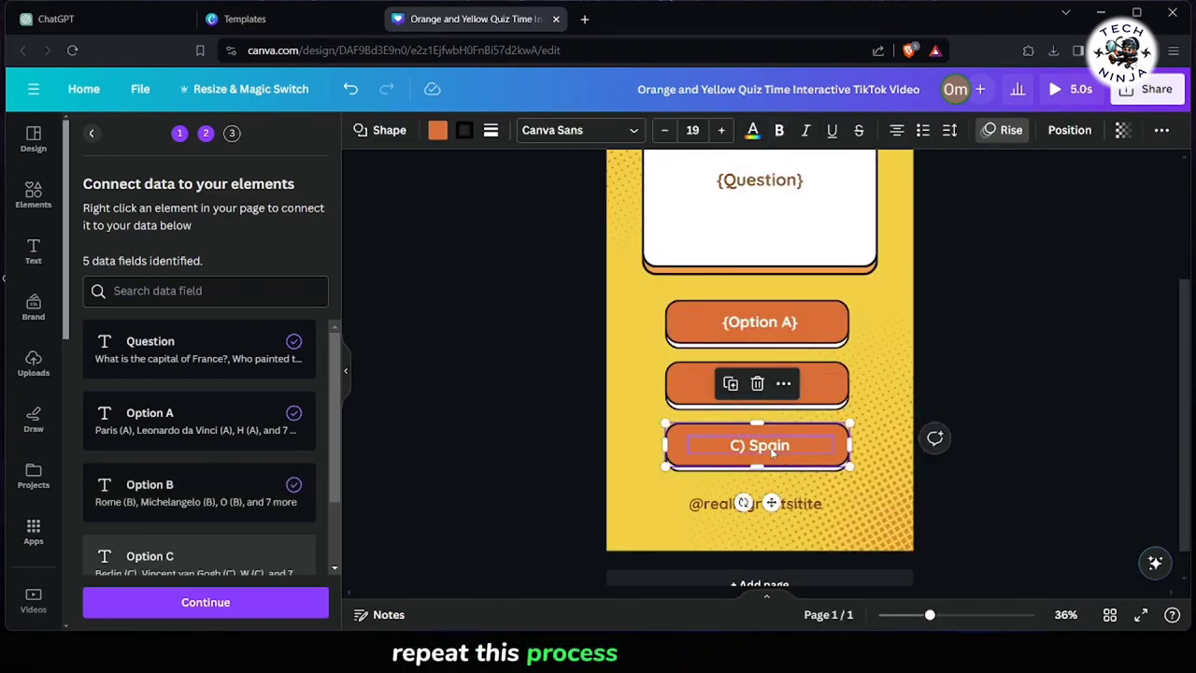
pyautogui.rightClick(771, 450)
pyautogui.click(832, 389)
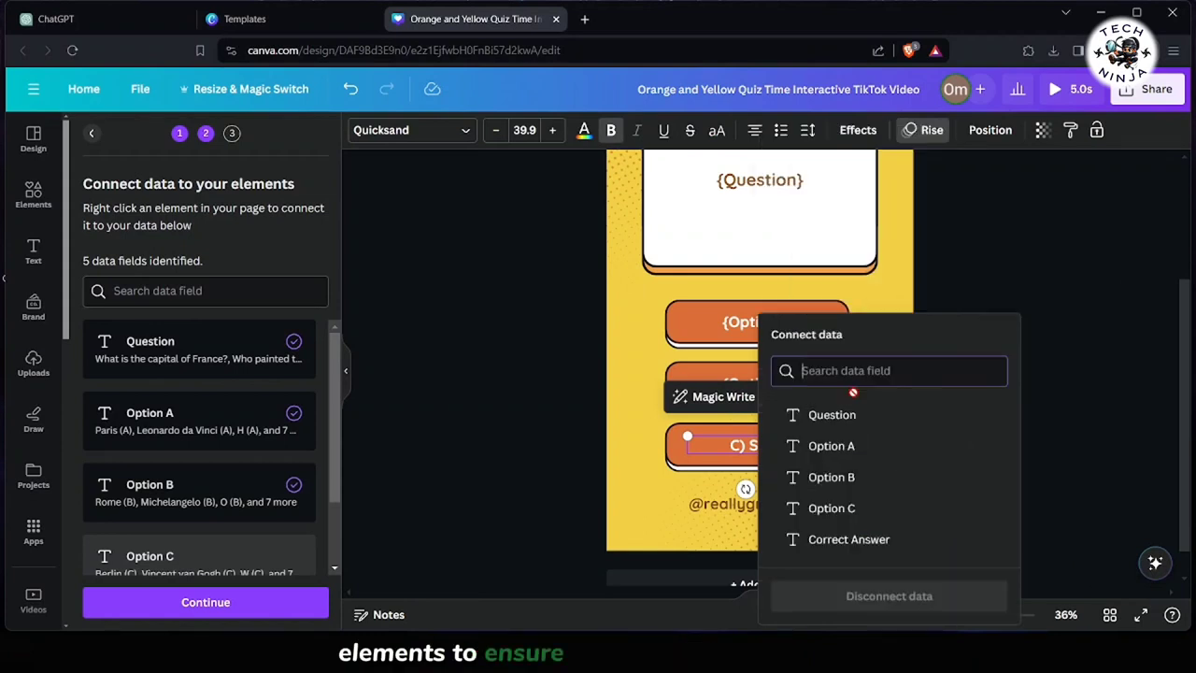
pyautogui.click(868, 508)
pyautogui.click(803, 509)
pyautogui.press('Delete')
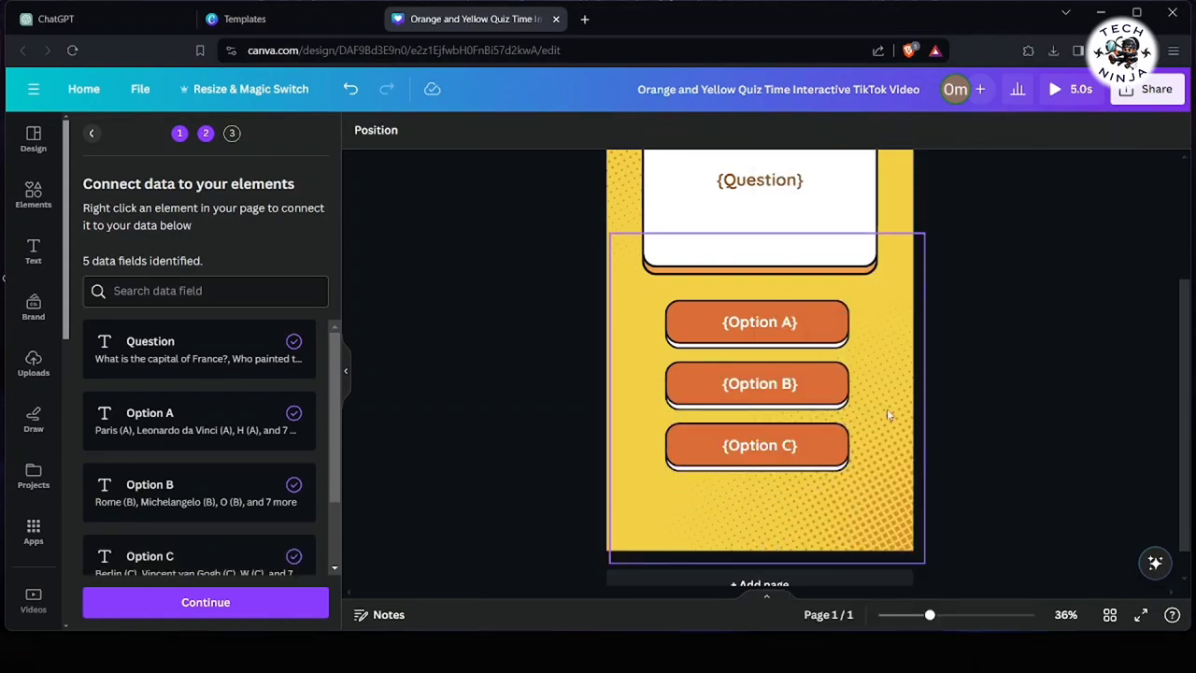
# Duplicate the Option C box lower on the page, link it to Correct Answer, colour it green
pyautogui.click(757, 444)
pyautogui.hotkey('ctrl', 'd')
pyautogui.moveTo(783, 538); pyautogui.dragTo(783, 568)
pyautogui.rightClick(747, 501)
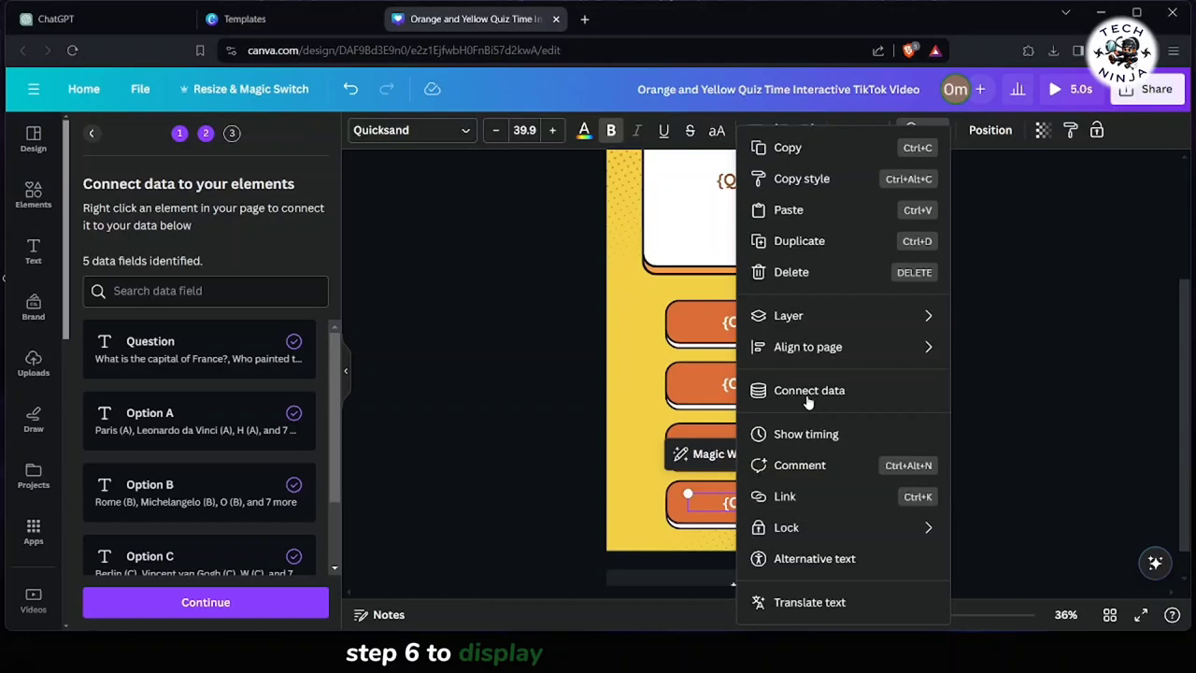
pyautogui.click(753, 386)
pyautogui.click(869, 532)
pyautogui.click(437, 130)
pyautogui.click(90, 563)
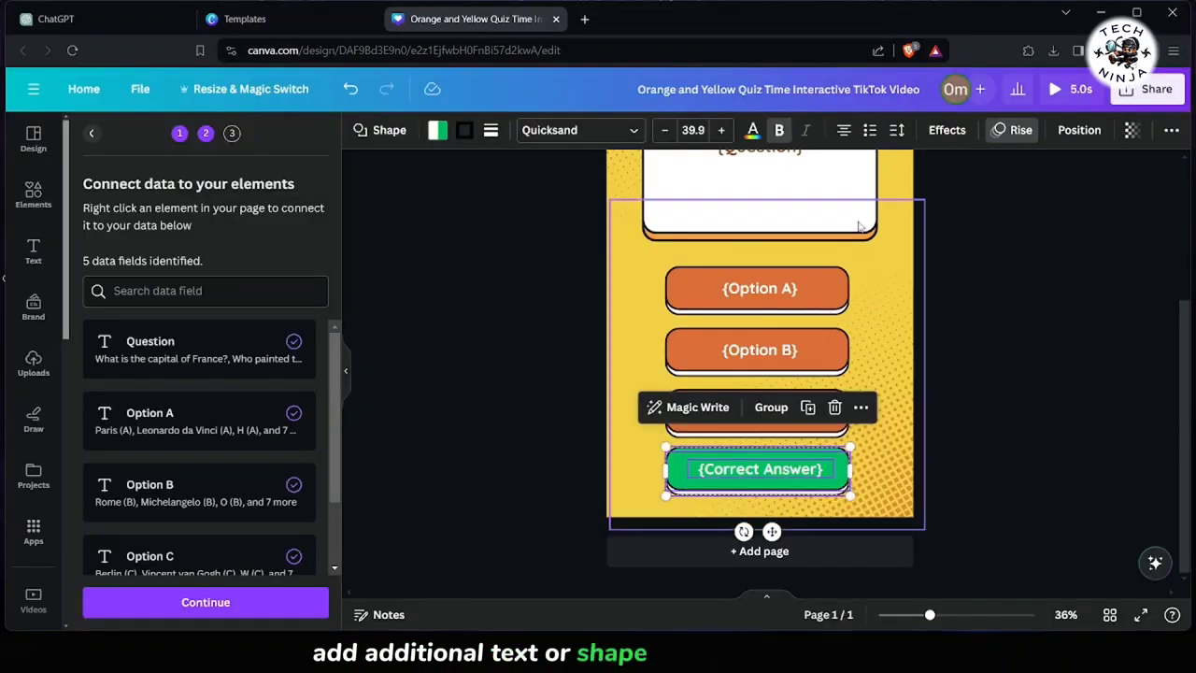
# Select the Correct Answer text inside its group and bring up its actions
pyautogui.click(1081, 130)
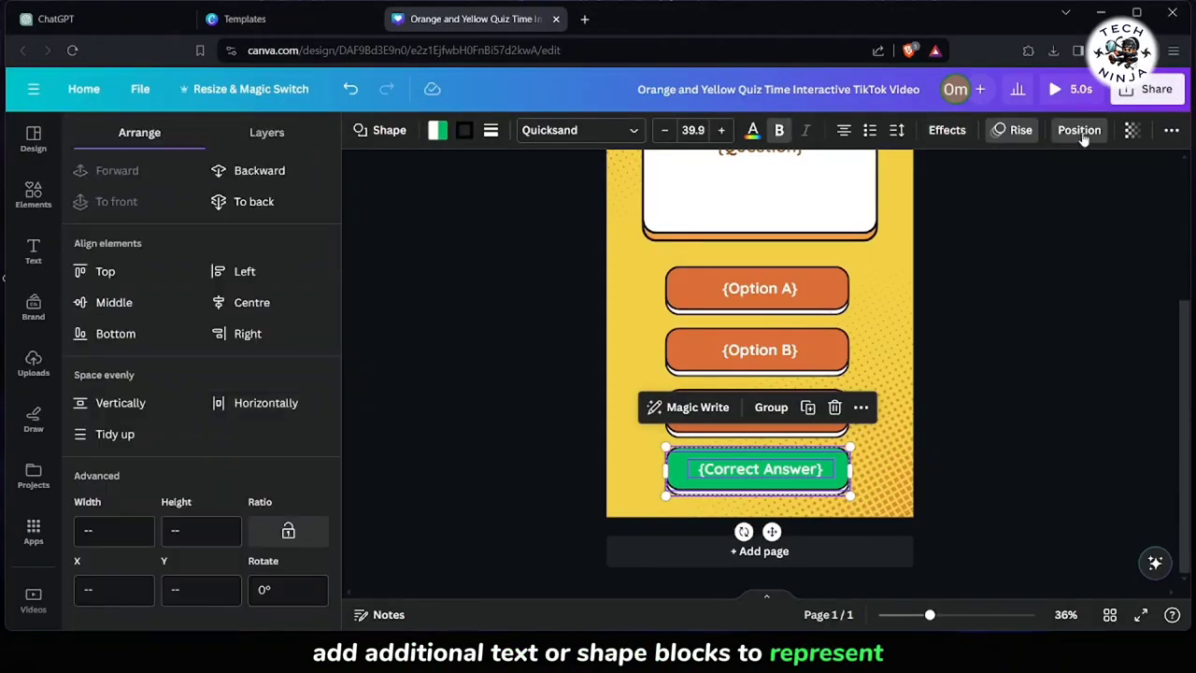
pyautogui.press('Escape')
pyautogui.click(813, 495)
pyautogui.click(803, 469)
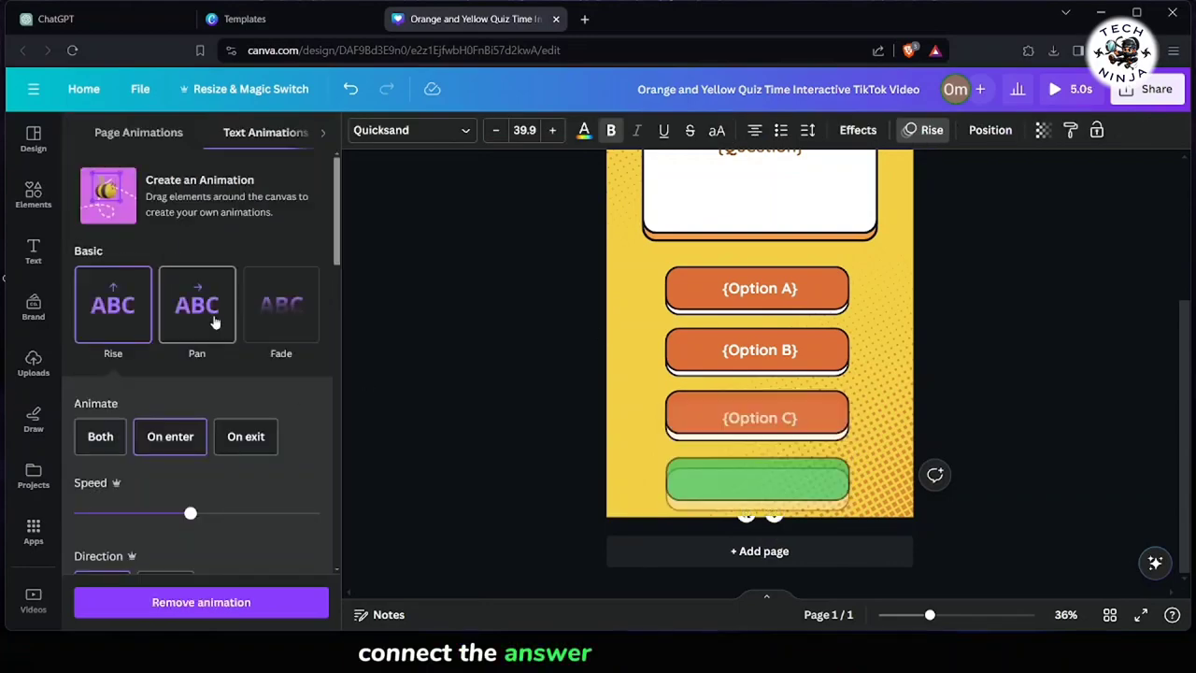
pyautogui.rightClick(785, 469)
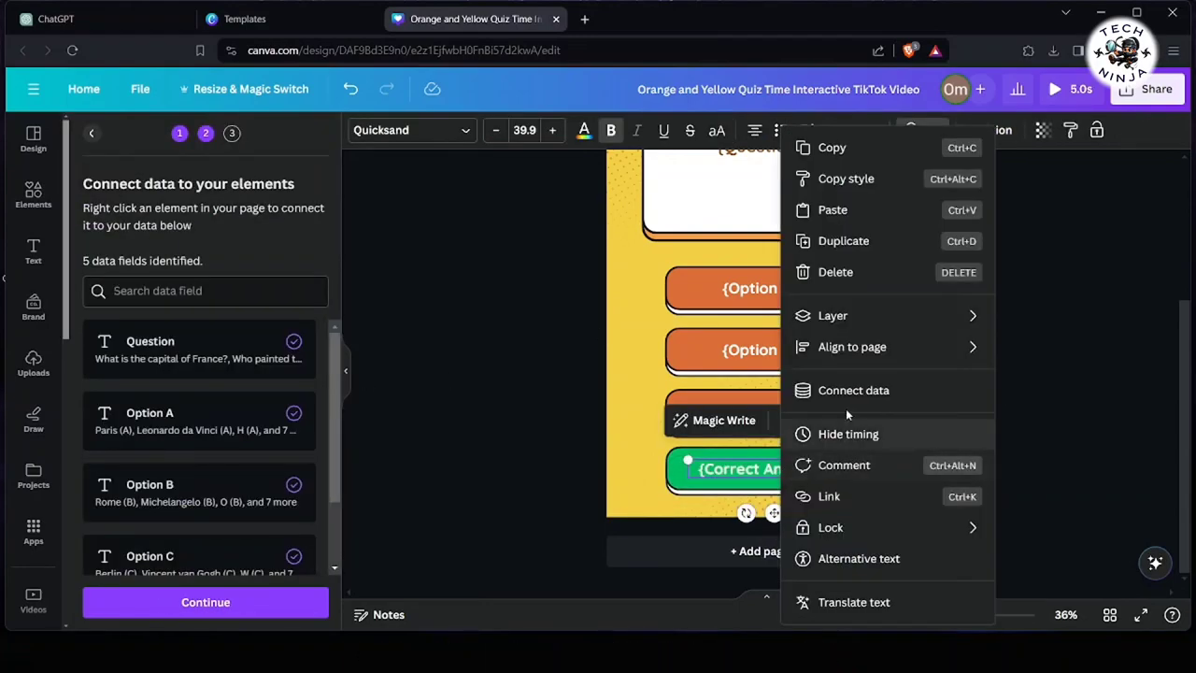
pyautogui.press('Escape')
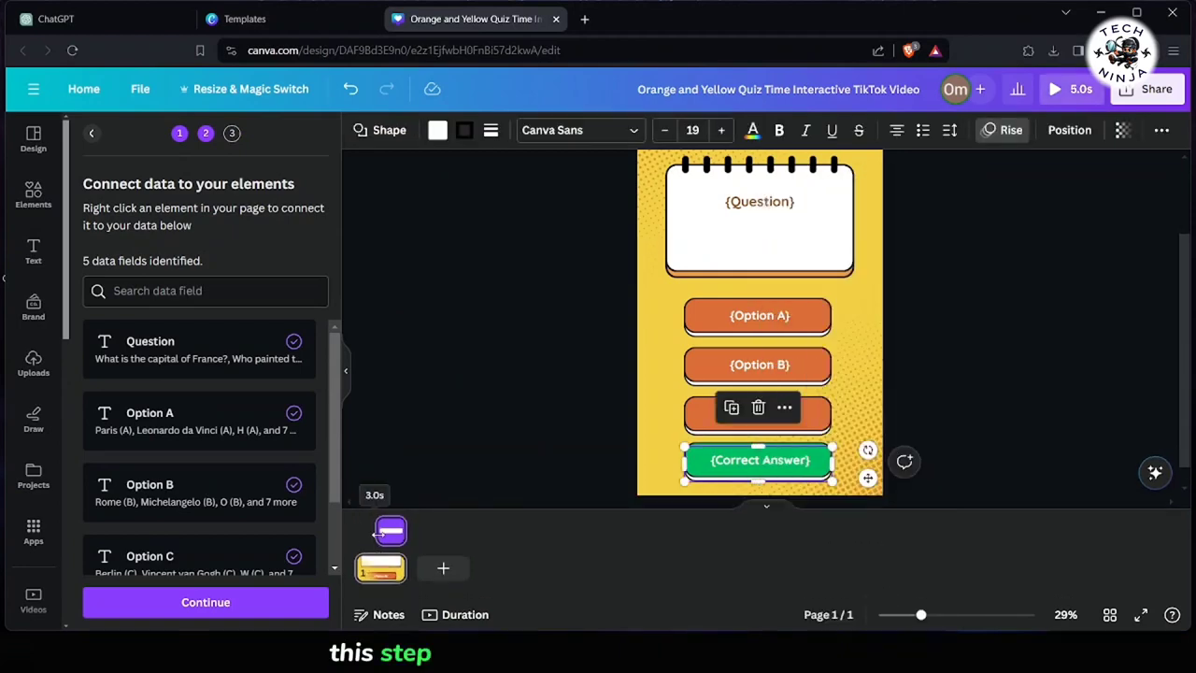
# Preview the quiz page full screen, then exit the preview
pyautogui.click(1071, 89)
pyautogui.press('Escape')
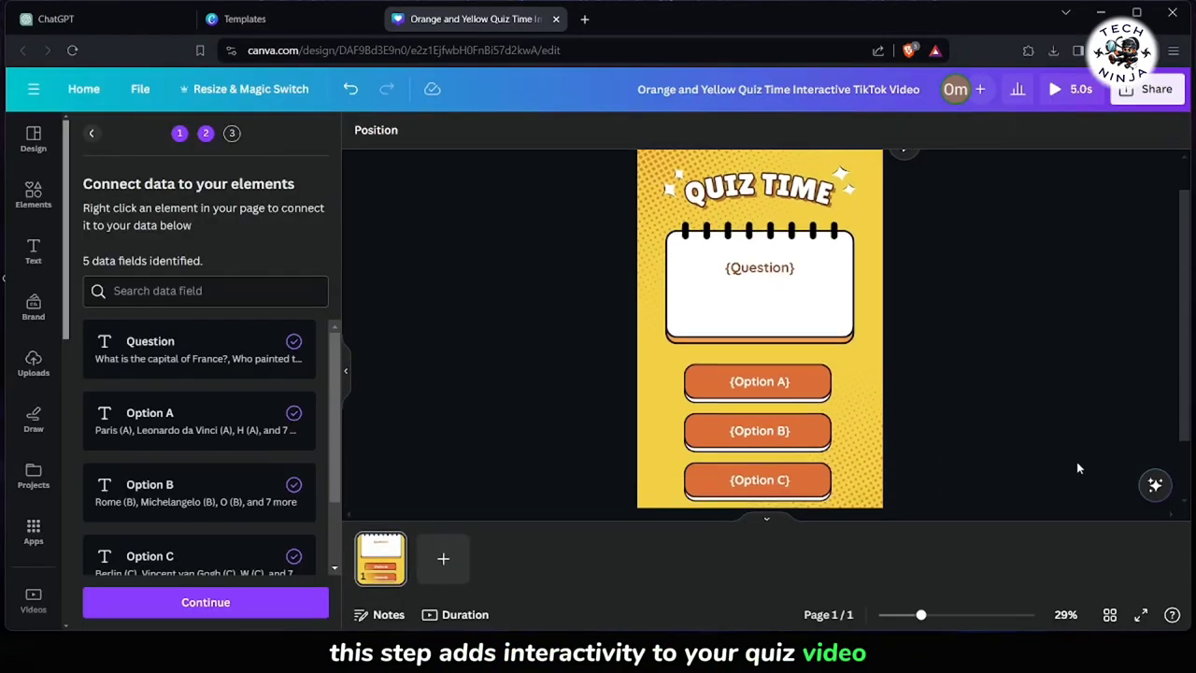
pyautogui.scroll(2, 807, 297)
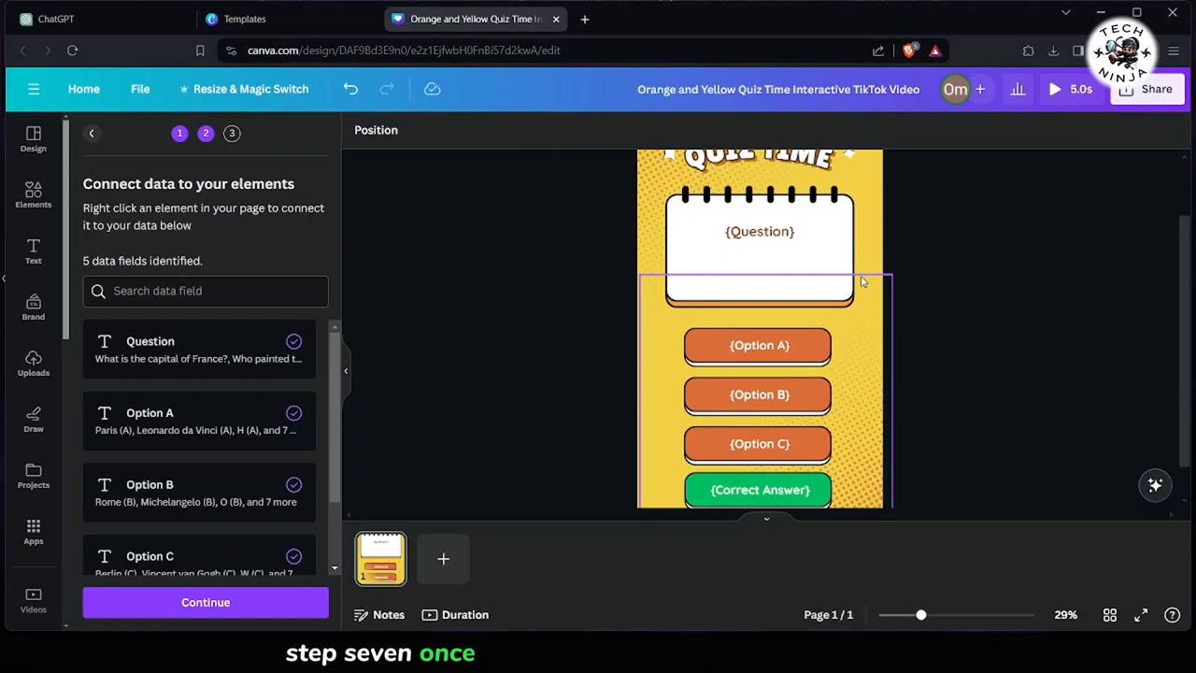
# Continue to Apply data with all 10 rows selected and generate 10 designs
pyautogui.click(279, 603)
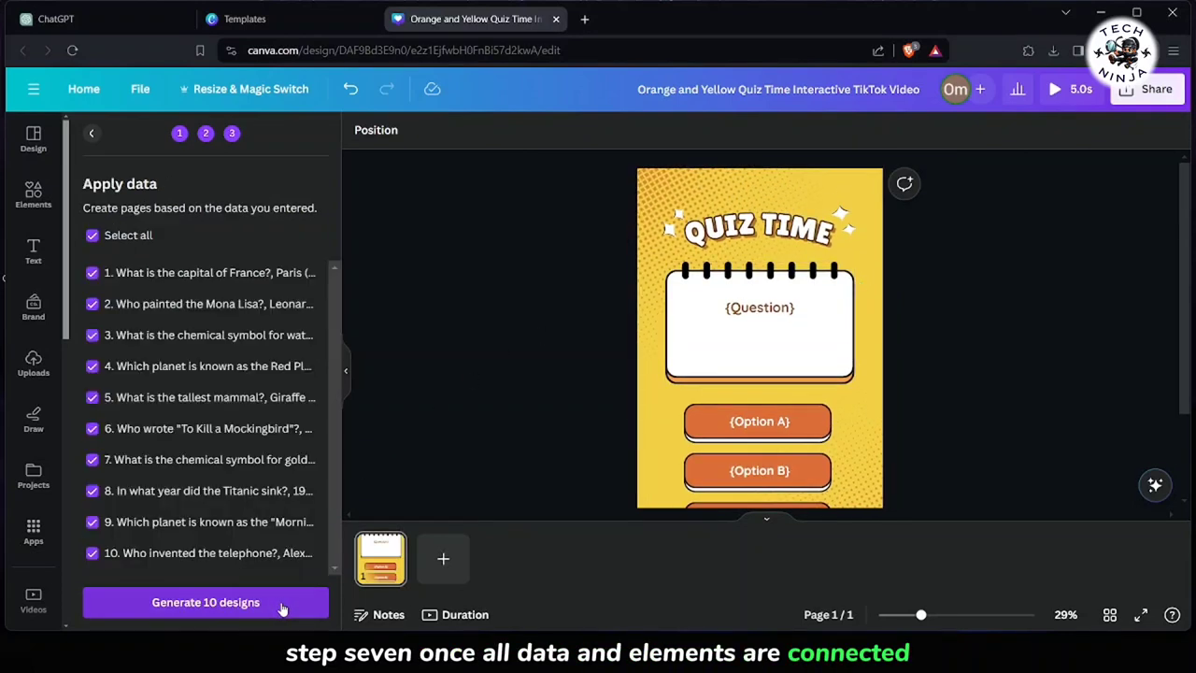
pyautogui.click(281, 603)
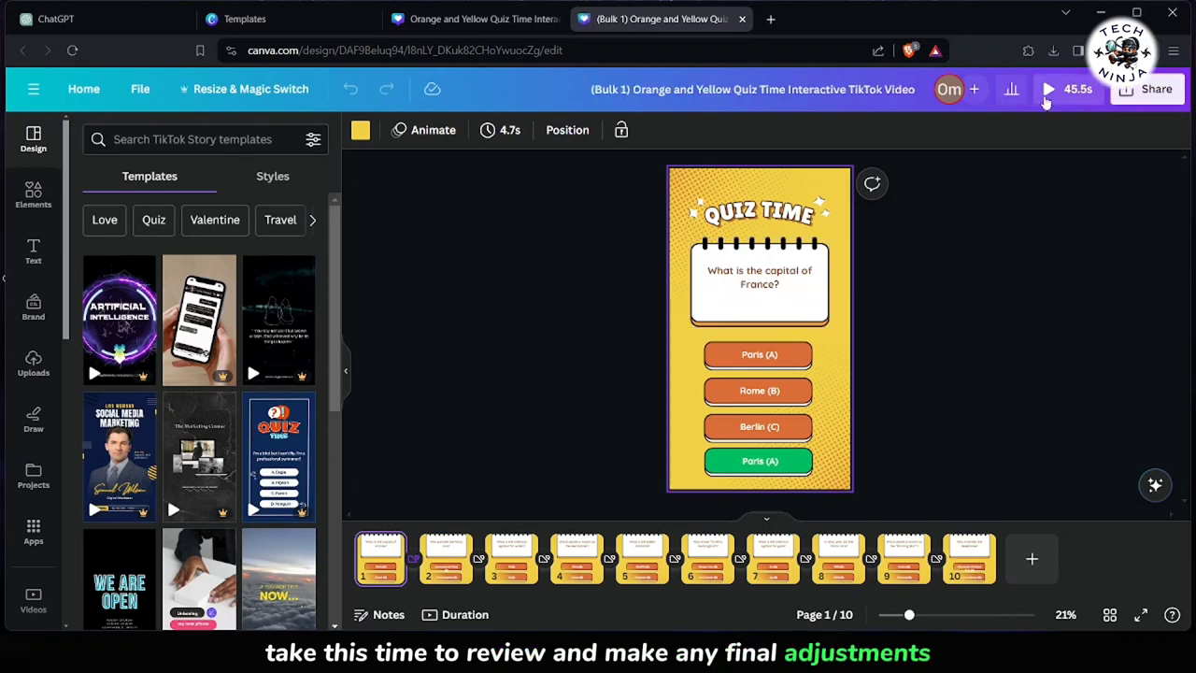
# Start the full-screen 45.5s preview of the Bulk 1 quiz video
pyautogui.click(1045, 96)
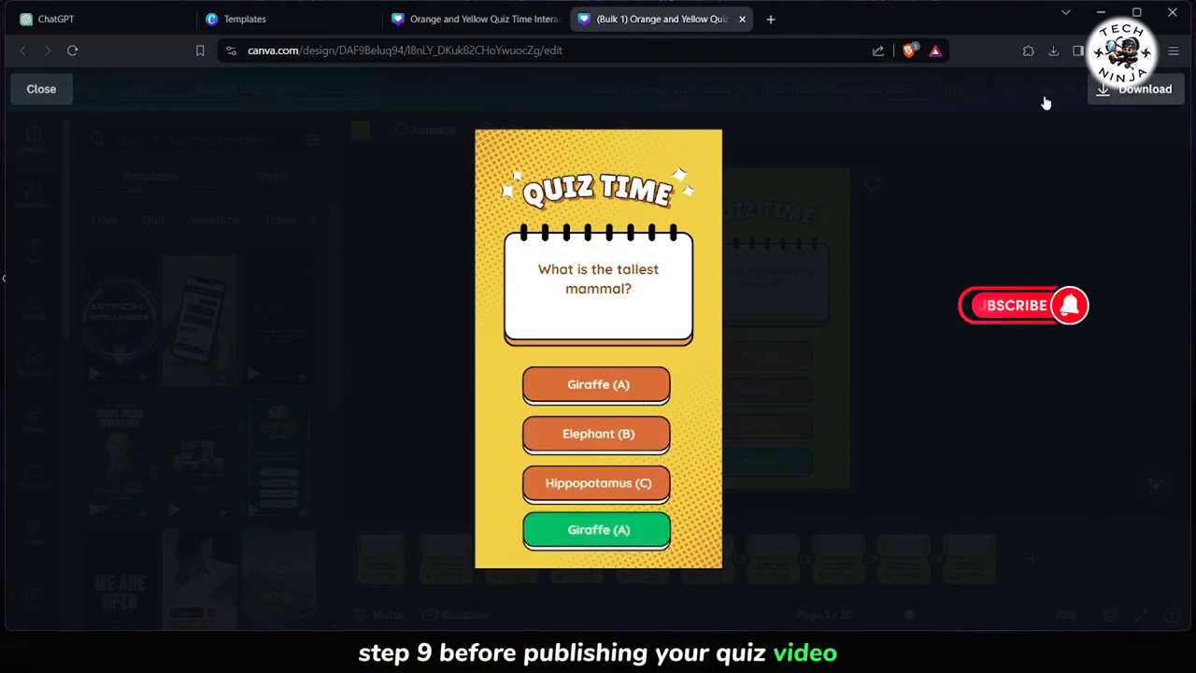
# Exit the preview, open and close Share, then advance the replayed preview to the Mona Lisa question
pyautogui.press('Escape')
pyautogui.click(1149, 89)
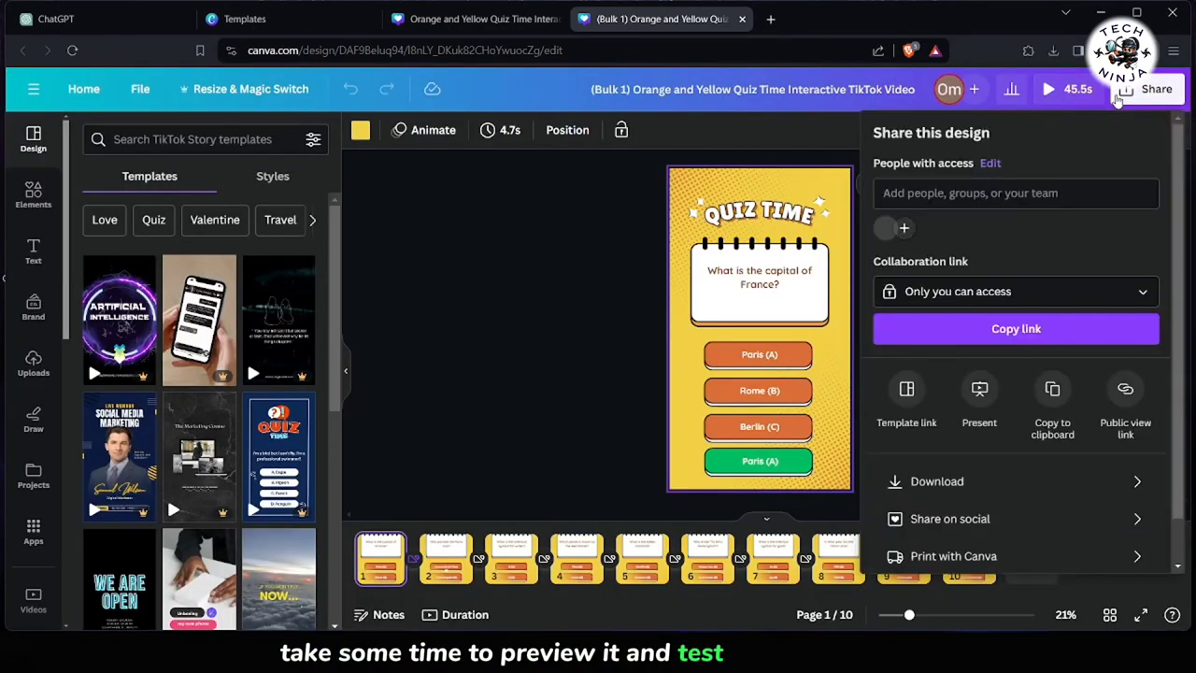
pyautogui.click(530, 389)
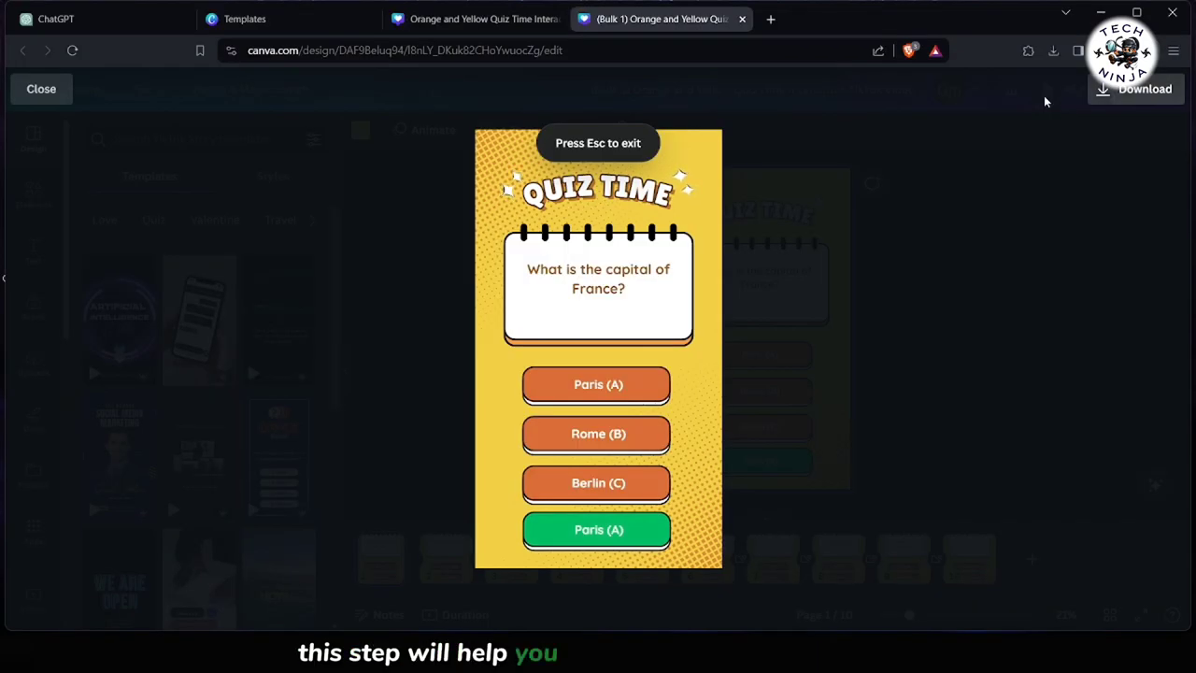
pyautogui.press('Right')
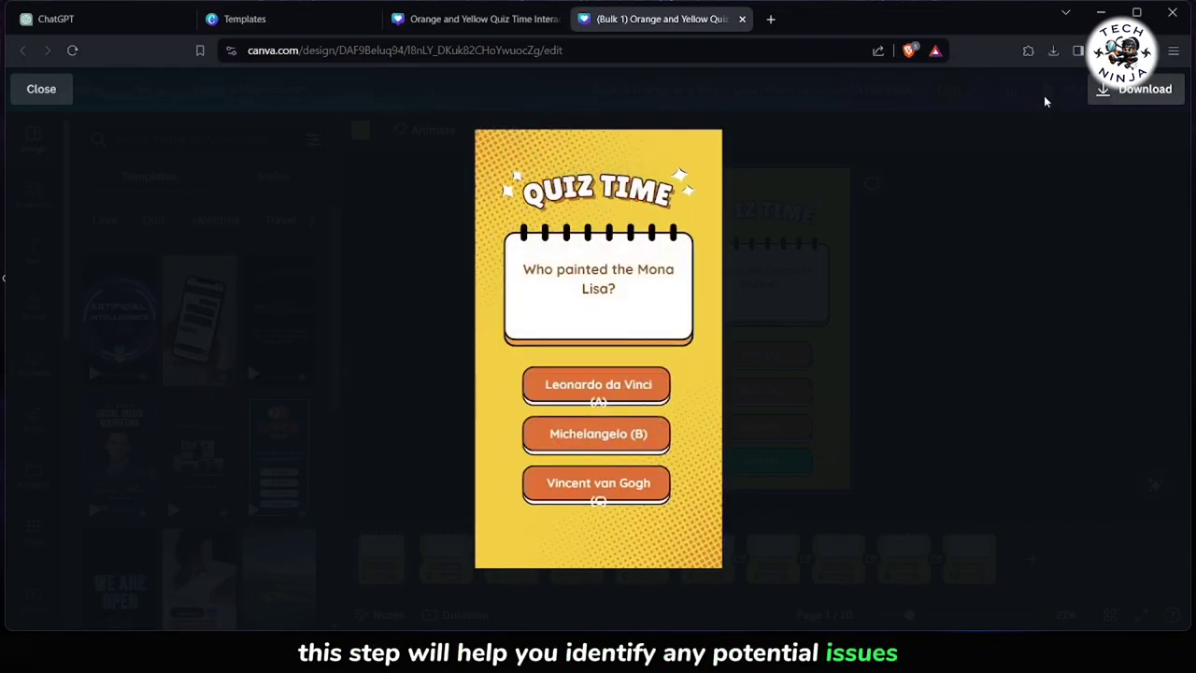